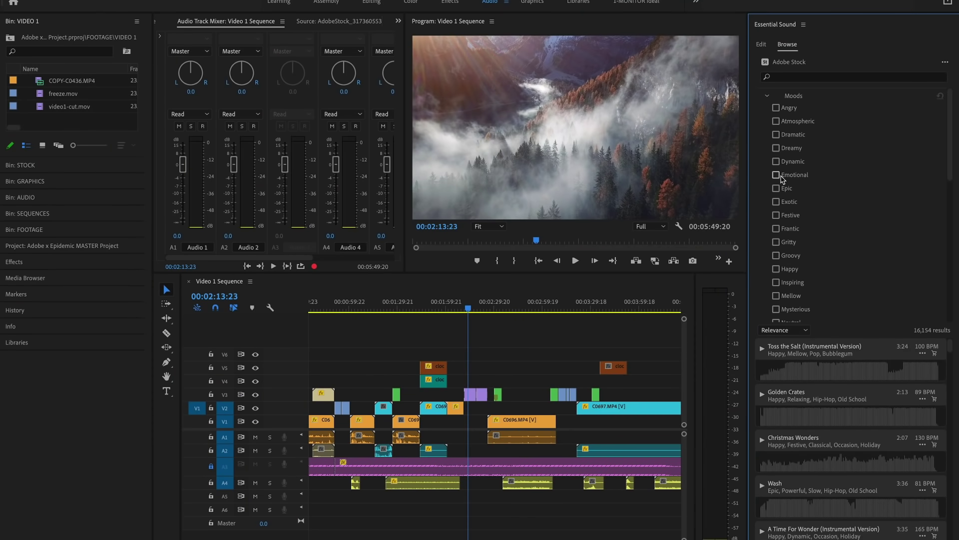
Filter the stock music to the Inspiring mood and preview Pure Morning over the sequence
{"action": "left_click", "coordinate": [776, 282]}
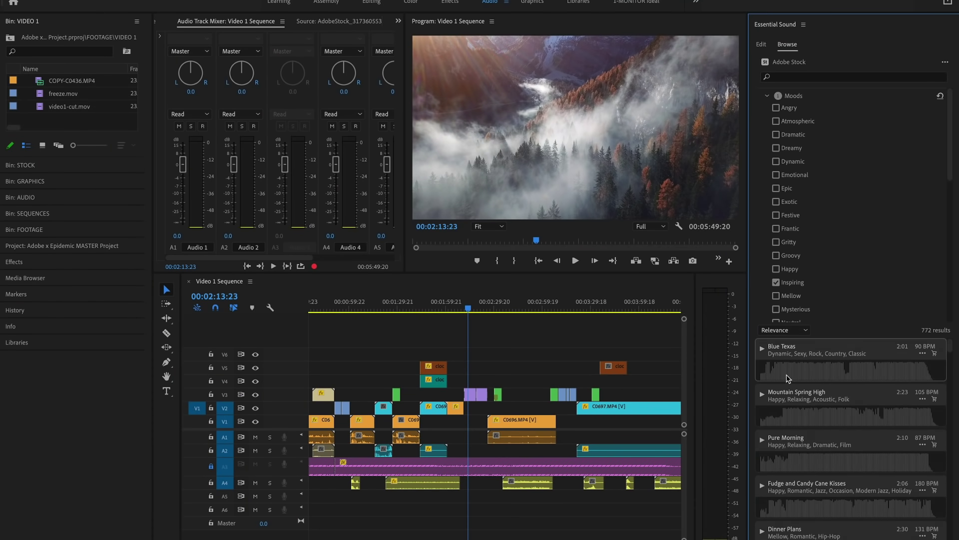
{"action": "scroll", "coordinate": [788, 379], "scroll_direction": "down", "scroll_amount": 2}
{"action": "left_click", "coordinate": [762, 354]}
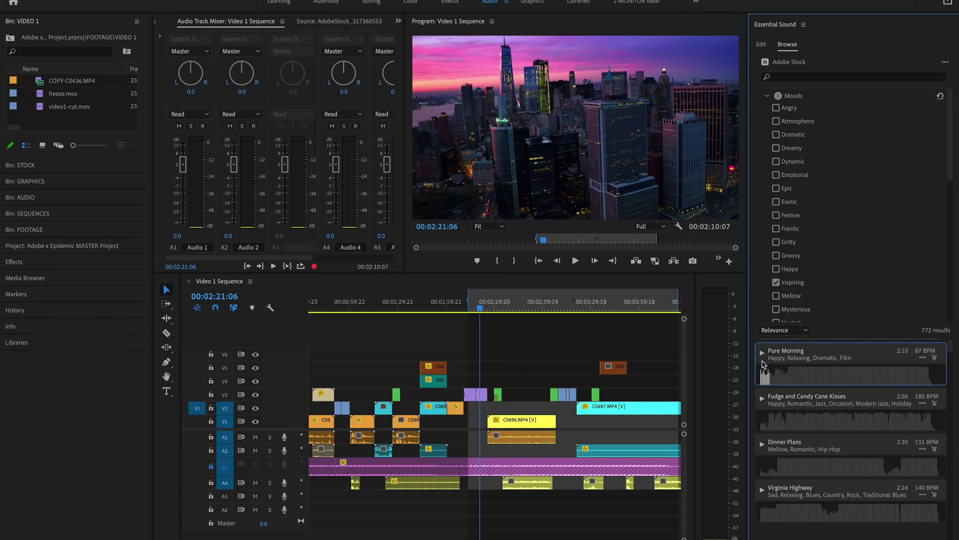
{"action": "left_click", "coordinate": [767, 380]}
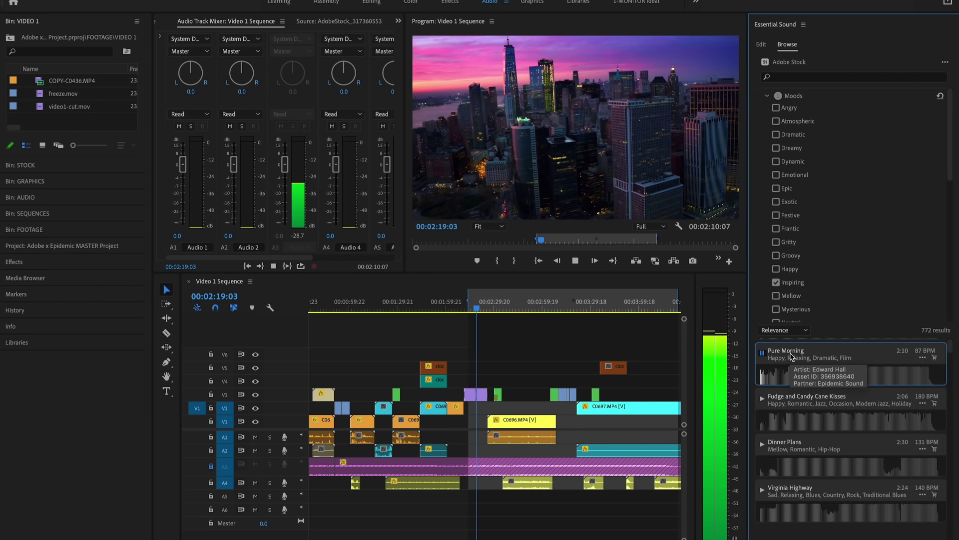
{"action": "left_click", "coordinate": [763, 353]}
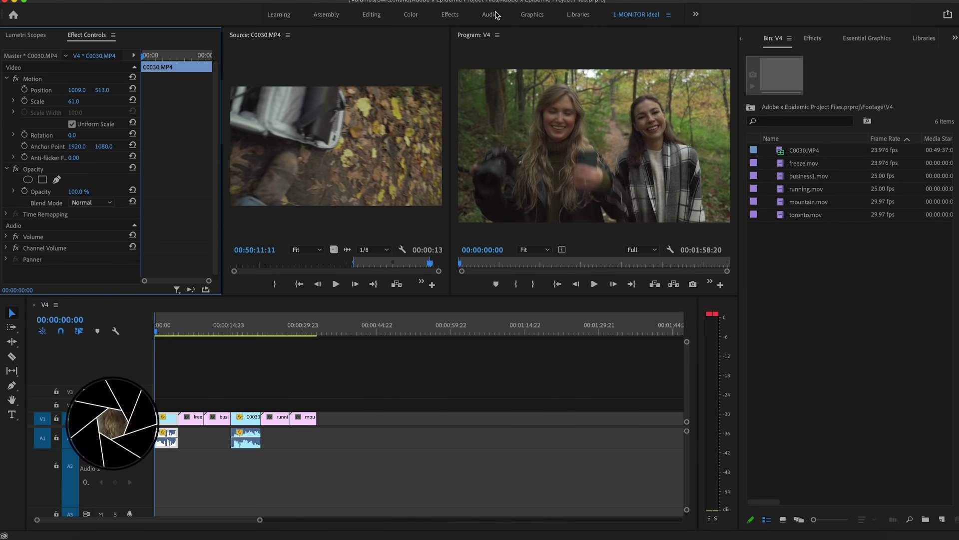
Switch to the Audio workspace and filter the stock music to Epidemic Sound tracks
{"action": "left_click", "coordinate": [492, 15]}
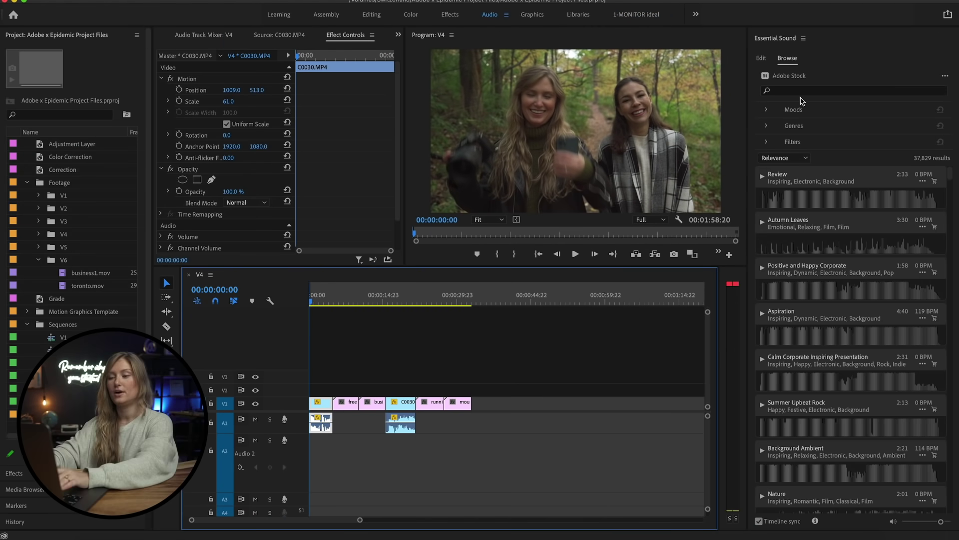
{"action": "left_click", "coordinate": [765, 141]}
{"action": "left_click", "coordinate": [793, 262]}
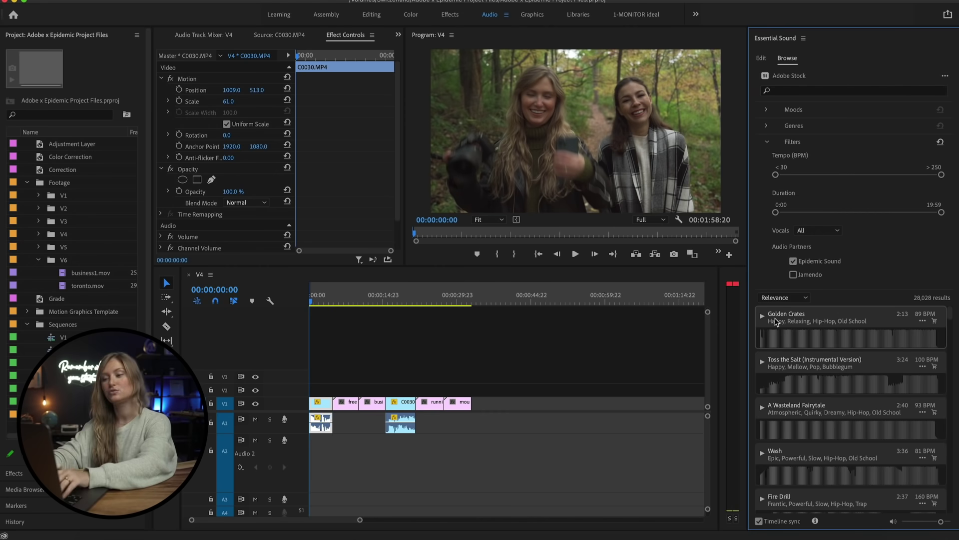
Place Golden Crates on the Audio 2 track at the sequence start
{"action": "left_click_drag", "start_coordinate": [474, 422], "coordinate": [358, 458]}
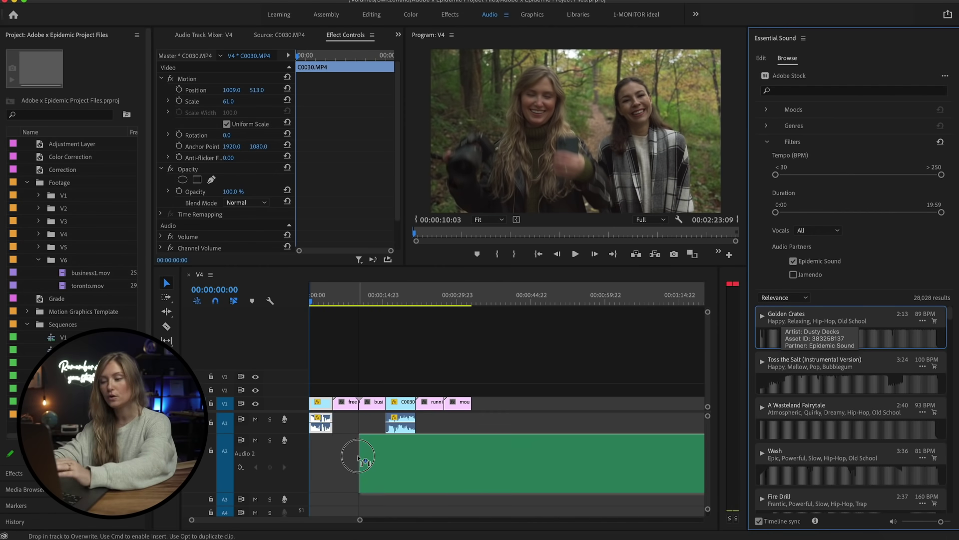
{"action": "left_click_drag", "start_coordinate": [299, 456], "coordinate": [300, 456]}
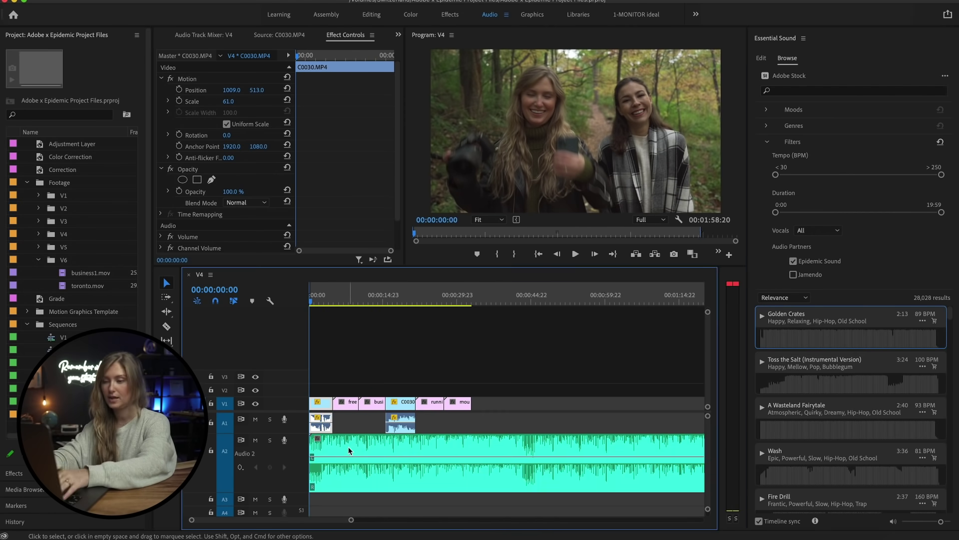
{"action": "key", "text": "="}
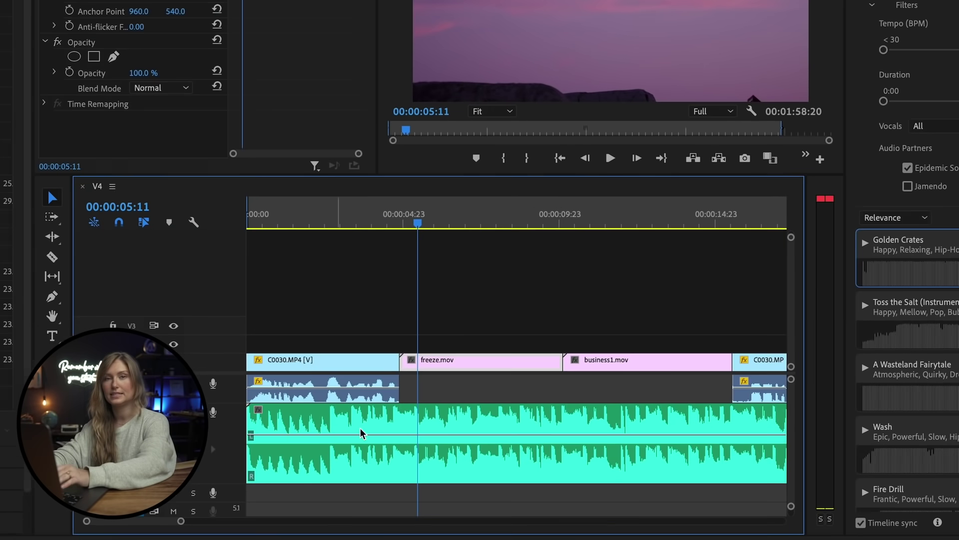
Lower the Golden Crates volume under the first dialogue clip
{"action": "left_click", "coordinate": [429, 440]}
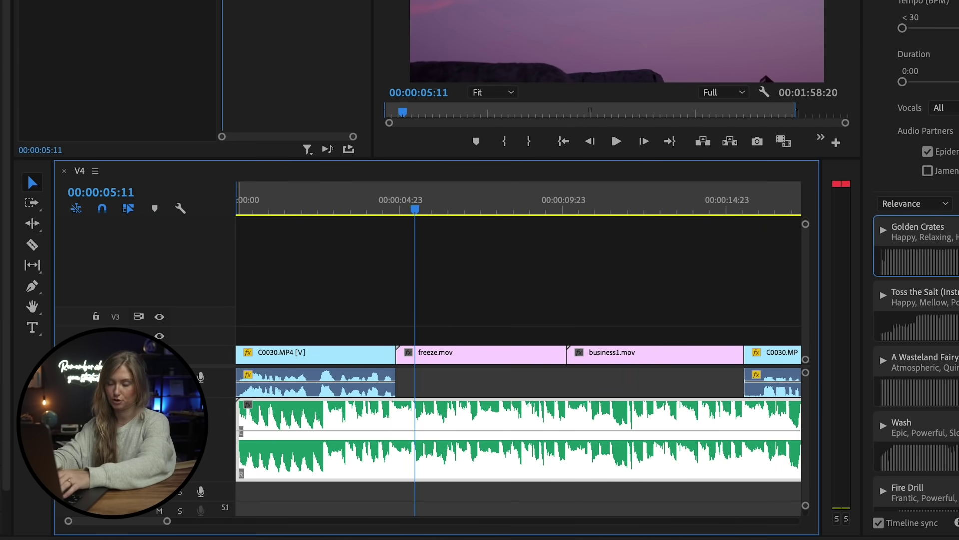
{"action": "left_click", "coordinate": [366, 209]}
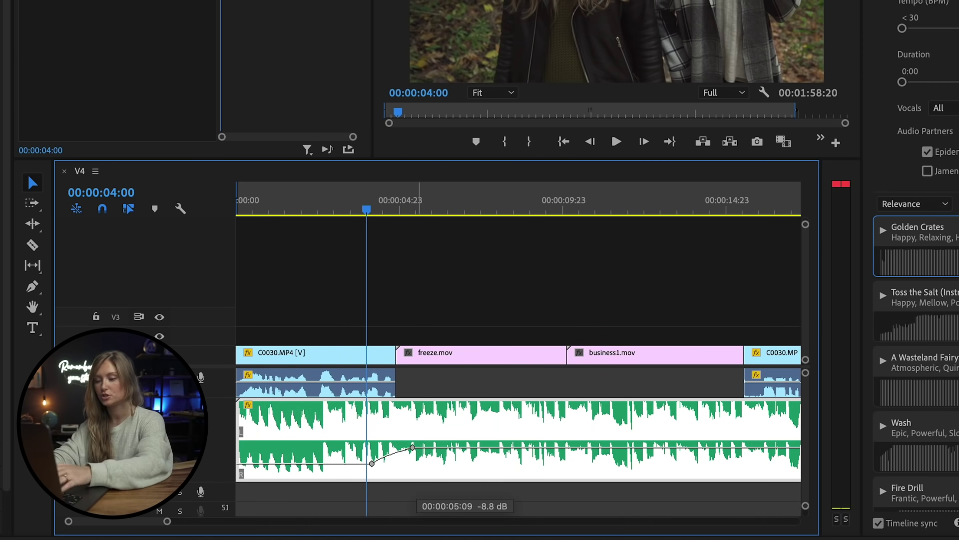
{"action": "left_click_drag", "start_coordinate": [412, 446], "coordinate": [413, 444]}
{"action": "key", "text": "minus"}
{"action": "key", "text": "minus"}
{"action": "key", "text": "minus"}
Add Pen keyframes that duck the music under the second dialogue clip, then raise it back
{"action": "key", "text": "p"}
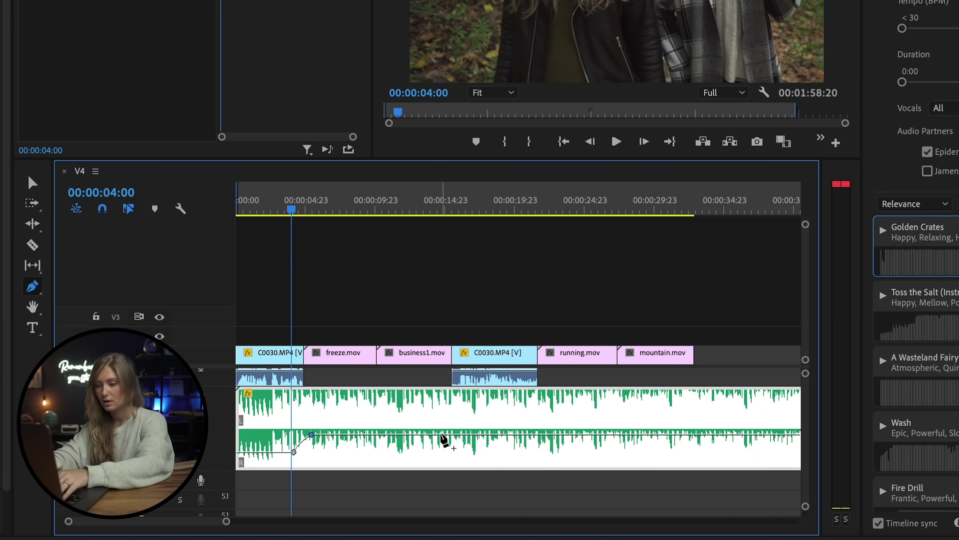
{"action": "left_click", "coordinate": [442, 434]}
{"action": "left_click", "coordinate": [468, 434]}
{"action": "key", "text": "equal"}
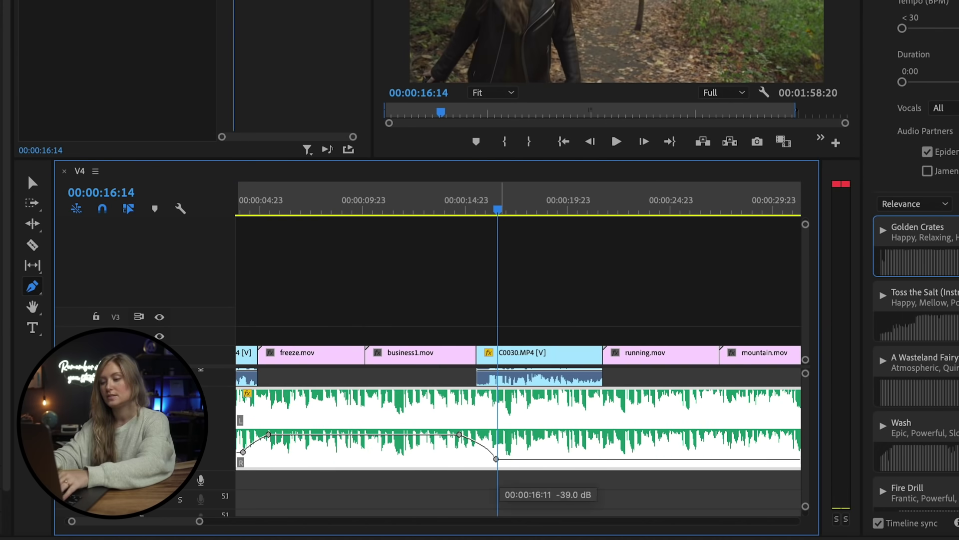
{"action": "scroll", "coordinate": [500, 457], "scroll_direction": "up", "scroll_amount": 2}
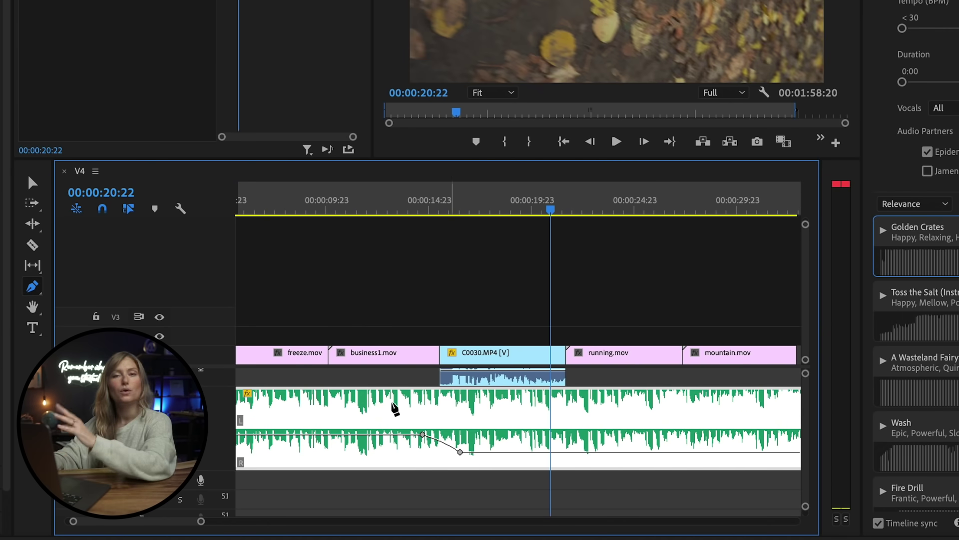
{"action": "left_click", "coordinate": [587, 452]}
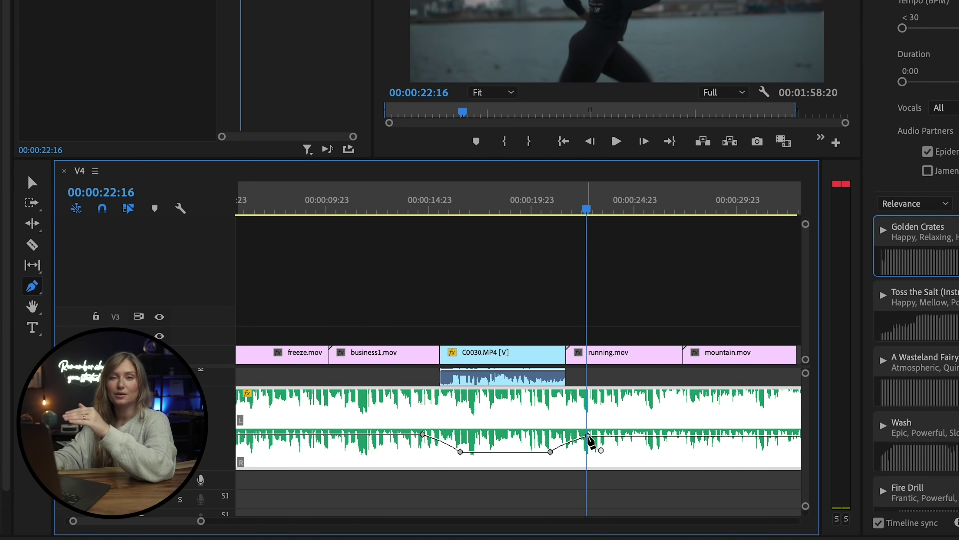
{"action": "key", "text": "minus"}
{"action": "key", "text": "minus"}
{"action": "key", "text": "minus"}
Play the sequence from the start to hear the ducked music, widening the audio meters
{"action": "left_click", "coordinate": [239, 203]}
{"action": "key", "text": "space"}
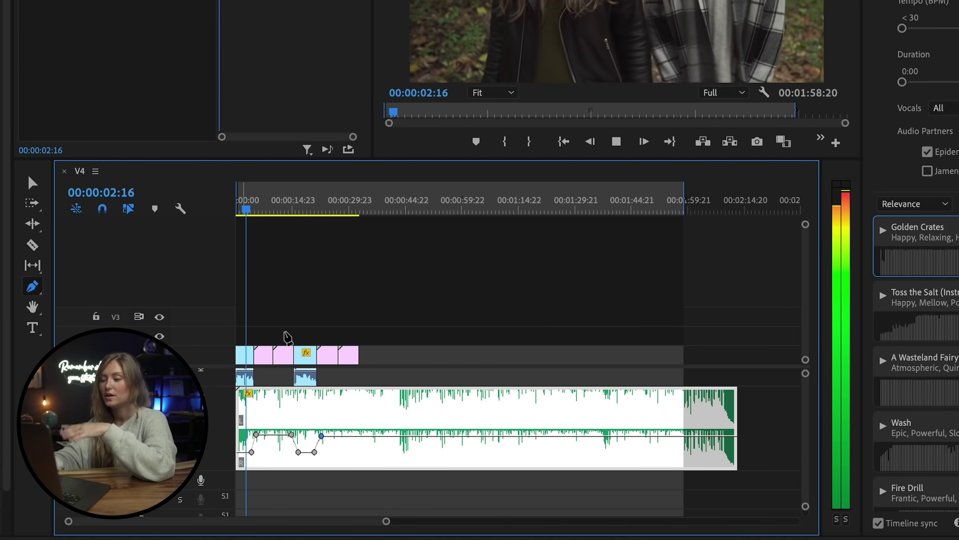
{"action": "left_click_drag", "start_coordinate": [820, 342], "coordinate": [789, 347]}
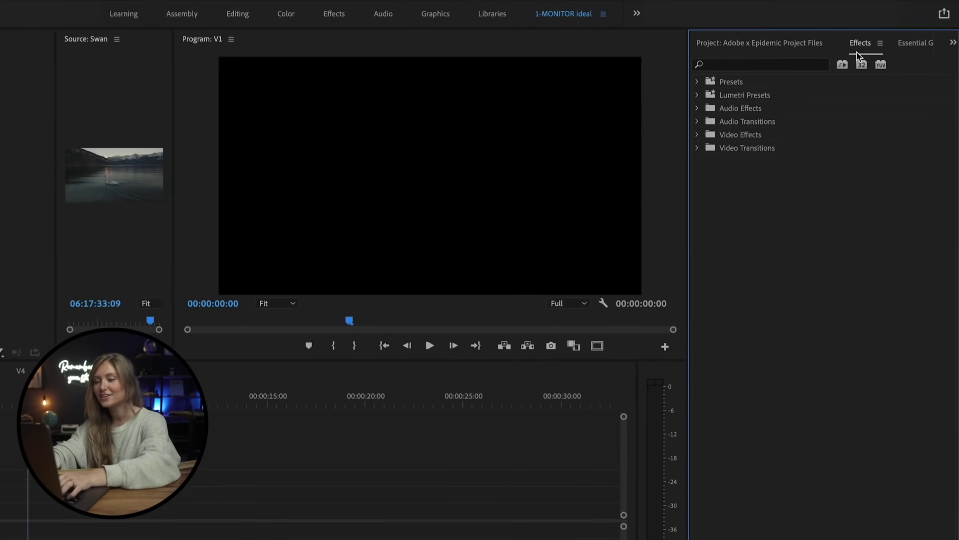
Create a new custom bin in the Effects panel and name it Favorites
{"action": "right_click", "coordinate": [743, 184]}
{"action": "left_click", "coordinate": [757, 197]}
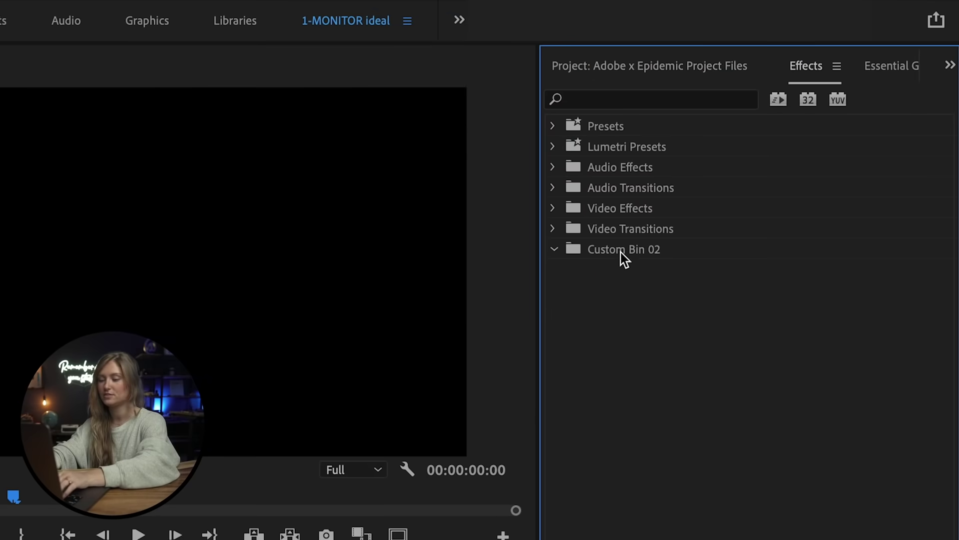
{"action": "left_click", "coordinate": [624, 258]}
{"action": "left_click", "coordinate": [622, 255]}
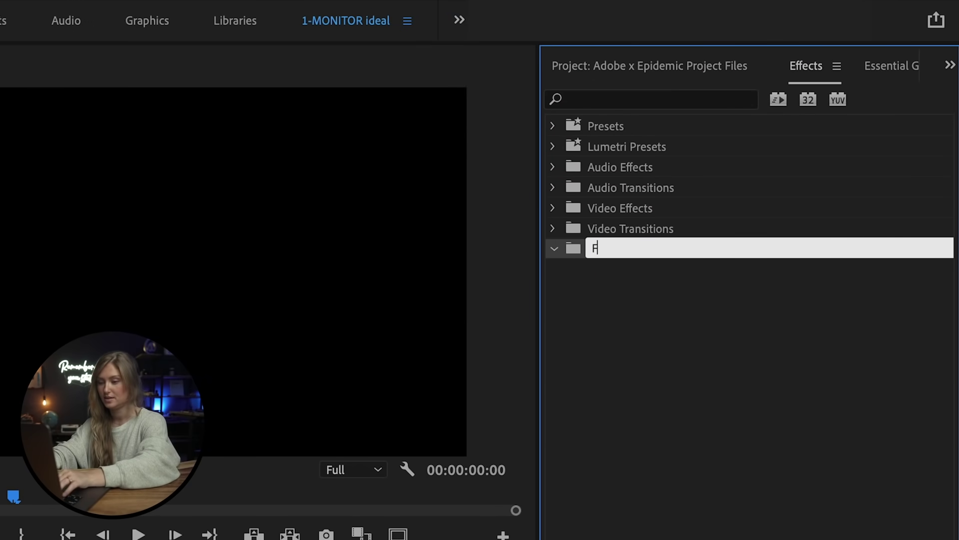
{"action": "key", "text": "Return"}
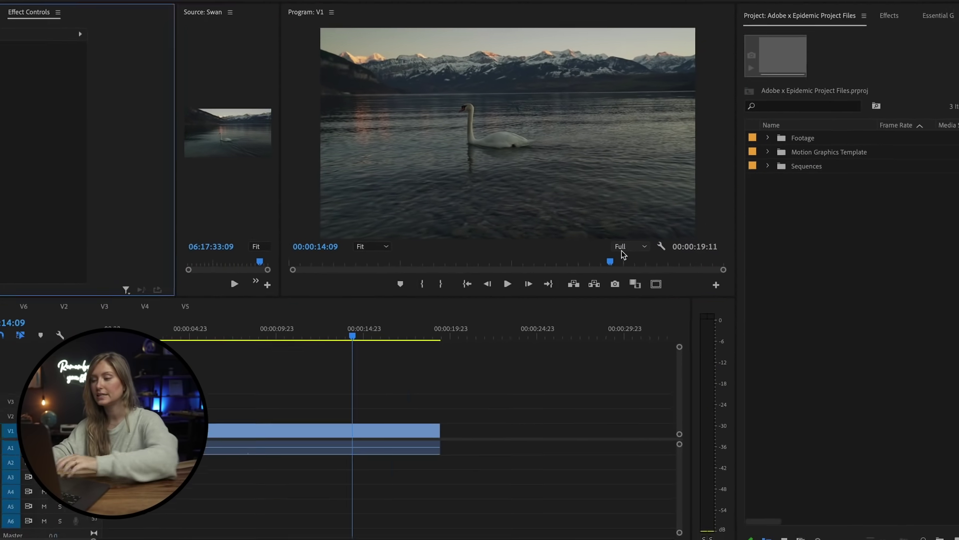
Step the Program Monitor playback resolution down through 1/2 and 1/4 to 1/8
{"action": "left_click", "coordinate": [596, 266]}
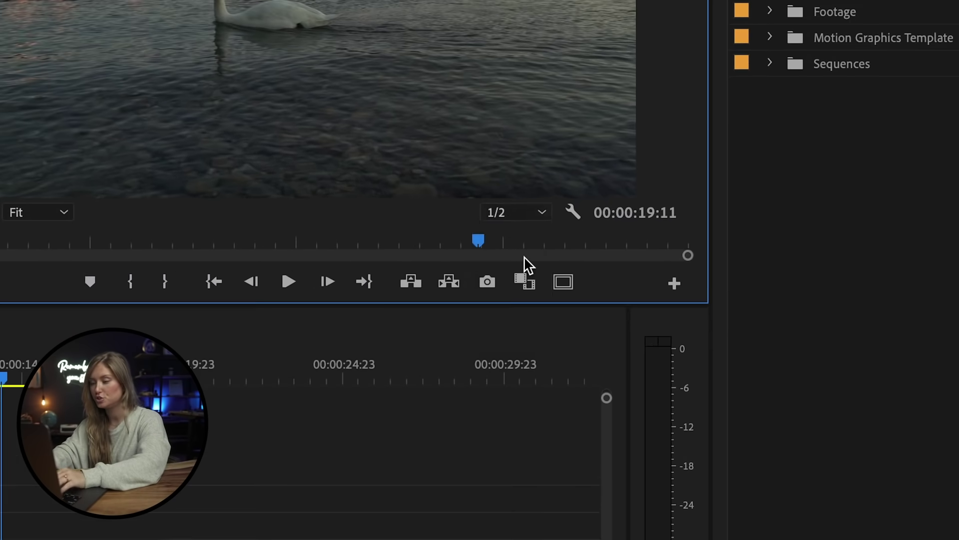
{"action": "left_click", "coordinate": [514, 220]}
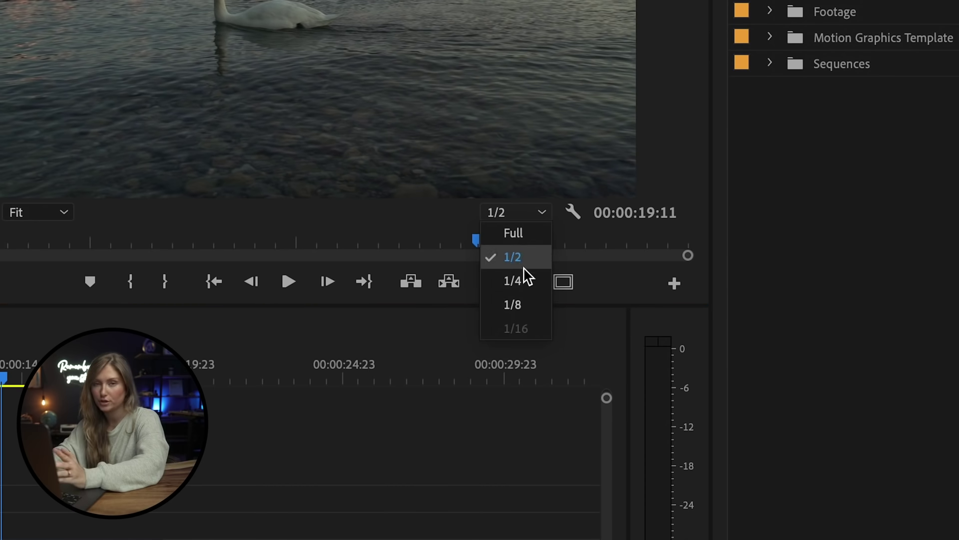
{"action": "left_click", "coordinate": [525, 280]}
{"action": "left_click", "coordinate": [531, 219]}
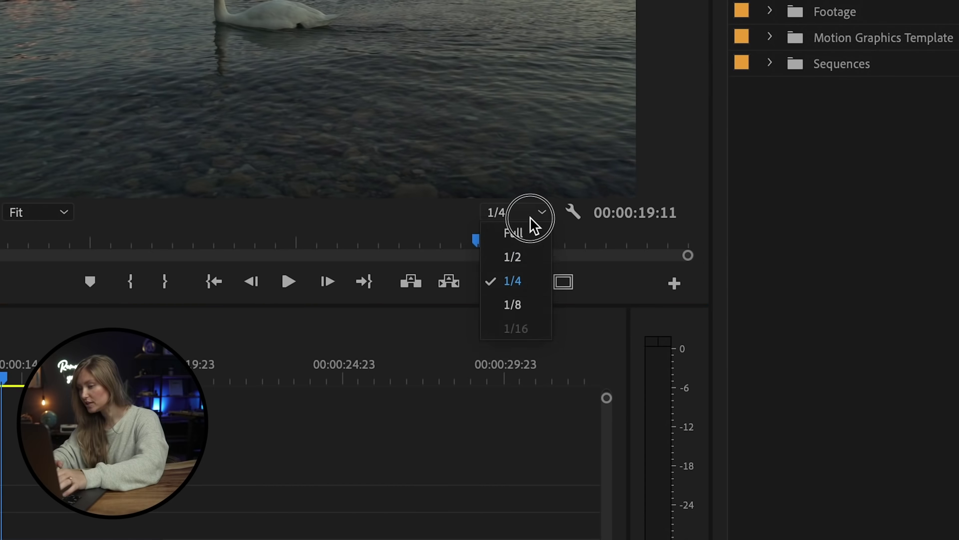
{"action": "left_click", "coordinate": [536, 301]}
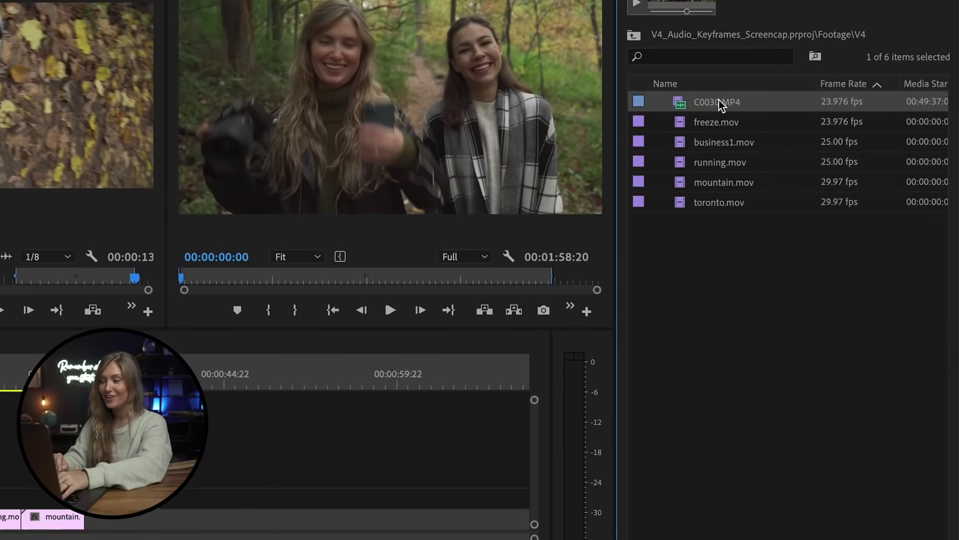
Start creating proxies for C0030.MP4 in QuickTime format with a low-resolution preset
{"action": "right_click", "coordinate": [720, 102]}
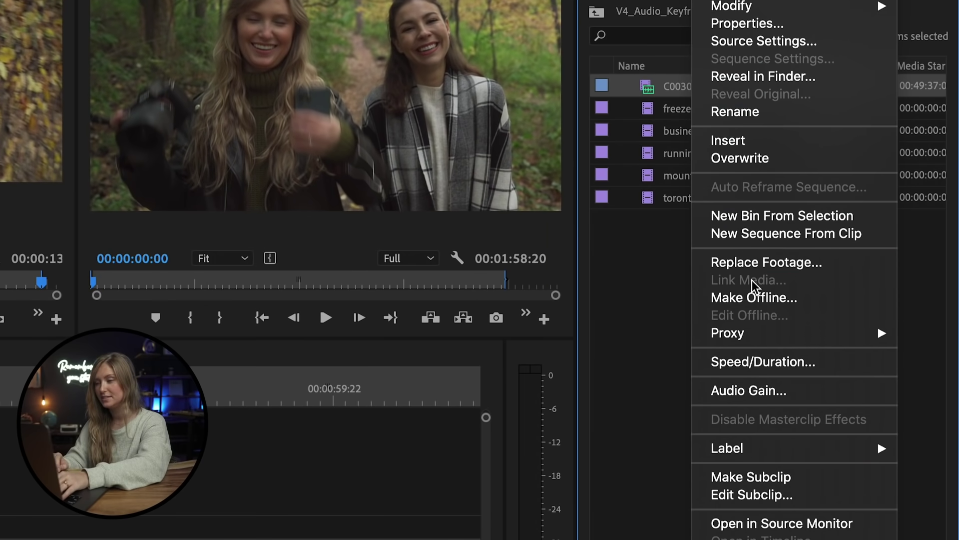
{"action": "mouse_move", "coordinate": [701, 333]}
{"action": "left_click", "coordinate": [652, 334]}
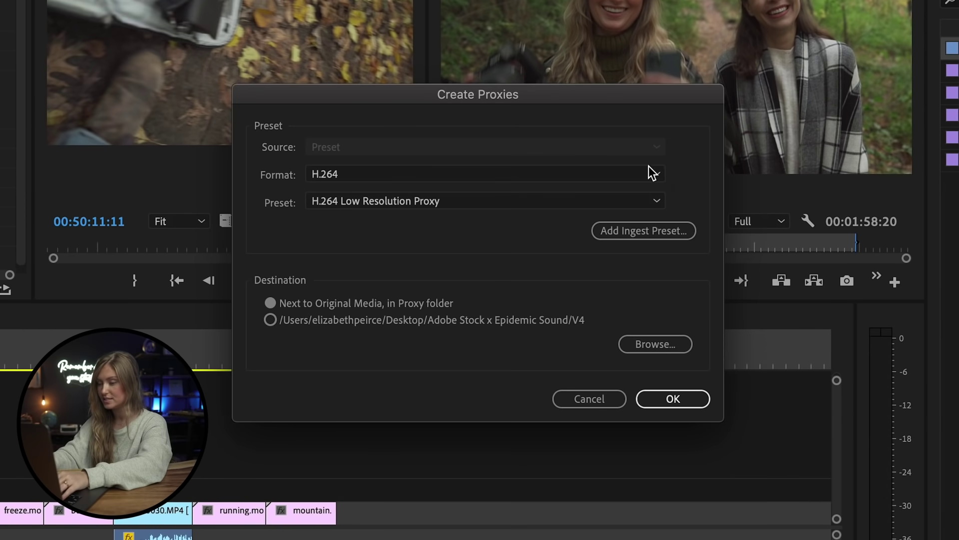
{"action": "left_click", "coordinate": [649, 172]}
{"action": "left_click", "coordinate": [552, 212]}
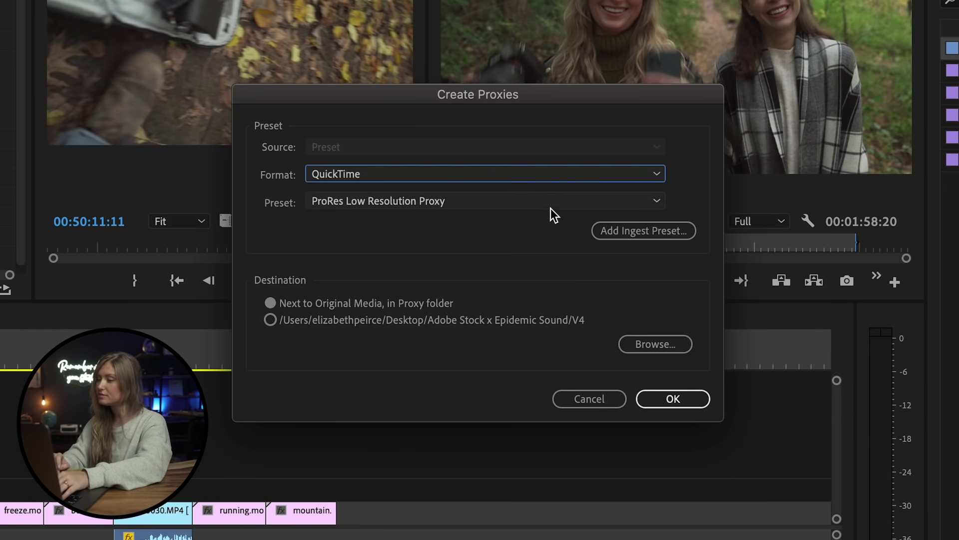
{"action": "left_click", "coordinate": [551, 208]}
{"action": "left_click", "coordinate": [551, 178]}
Save the proxies into a new folder named V4 Proxies
{"action": "left_click", "coordinate": [656, 344]}
{"action": "left_click", "coordinate": [425, 94]}
{"action": "type", "text": "V4 Proxies"}
{"action": "left_click", "coordinate": [589, 96]}
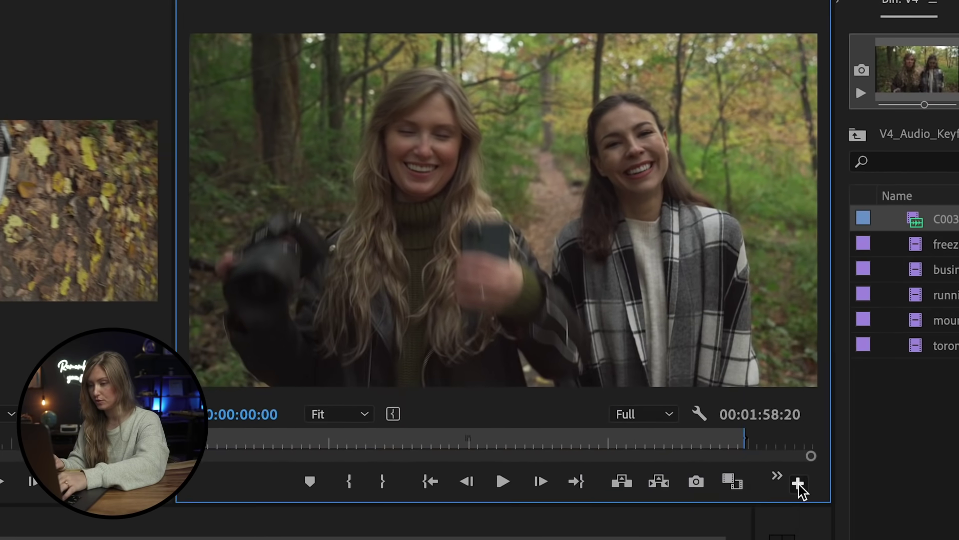
Add the Toggle Proxies button to the Program monitor controls and turn proxy playback on
{"action": "left_click", "coordinate": [721, 287]}
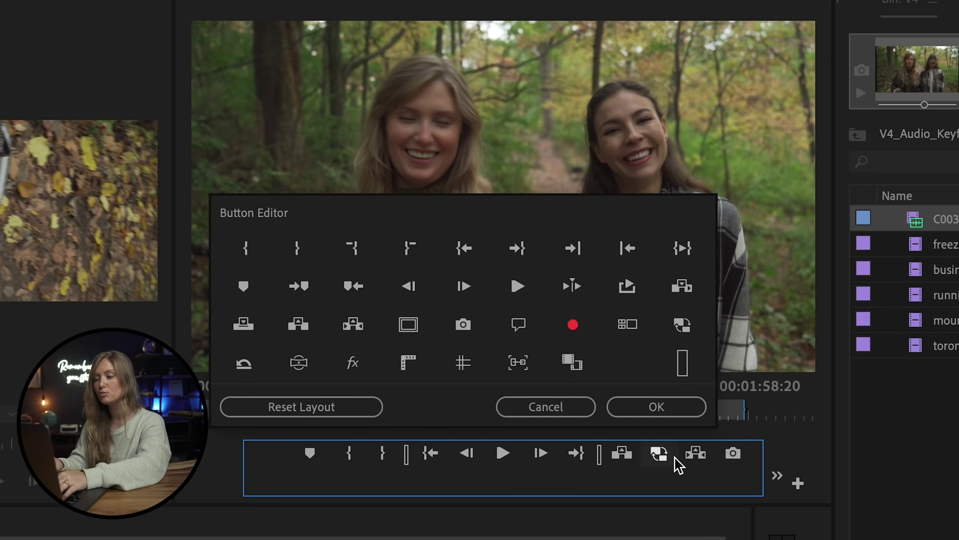
{"action": "left_click", "coordinate": [670, 407]}
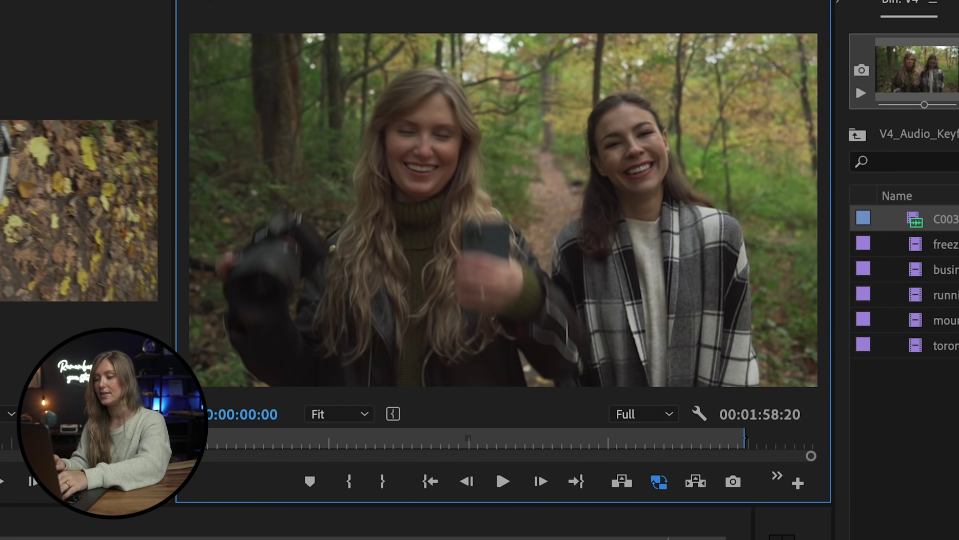
{"action": "left_click", "coordinate": [375, 522]}
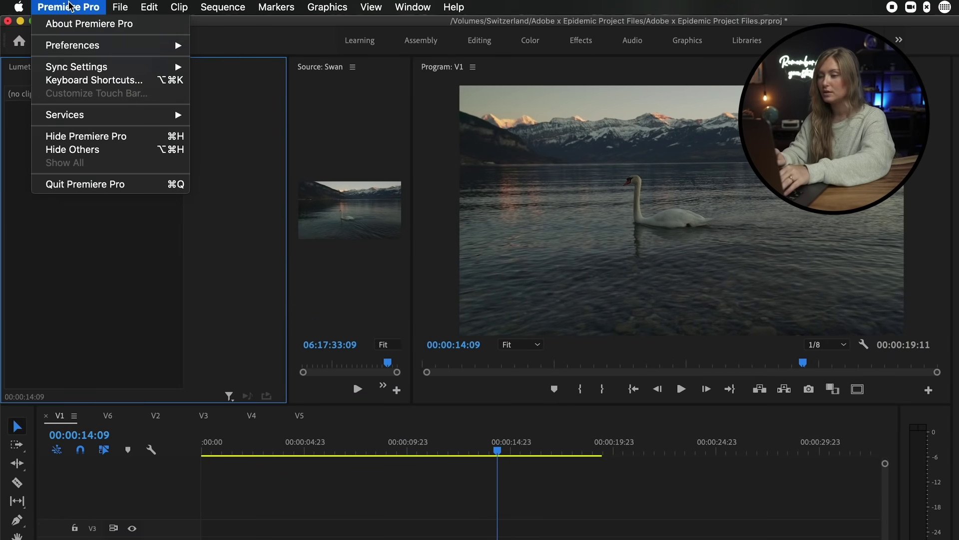
Search the keyboard shortcuts for 'add' and select the Add Edit command (⌘+K)
{"action": "left_click", "coordinate": [100, 80]}
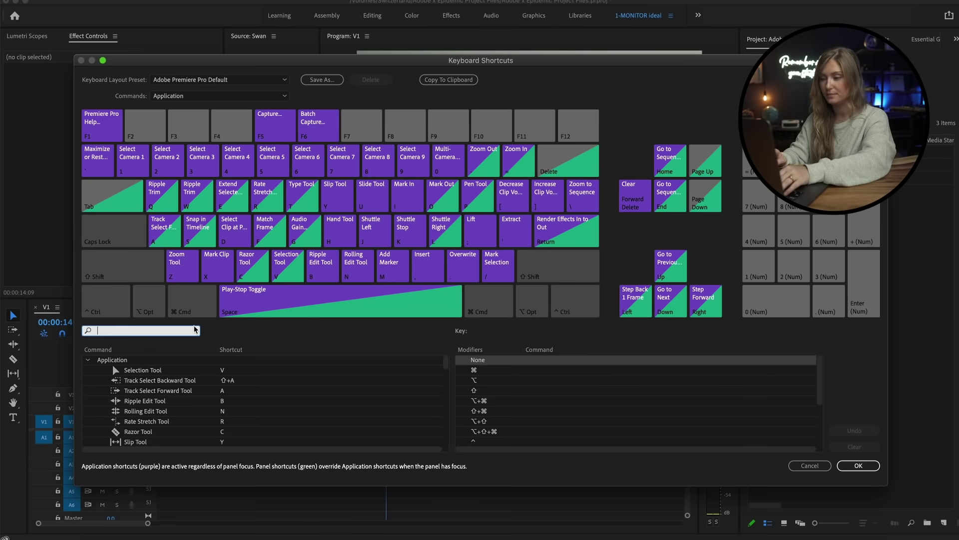
{"action": "type", "text": "m"}
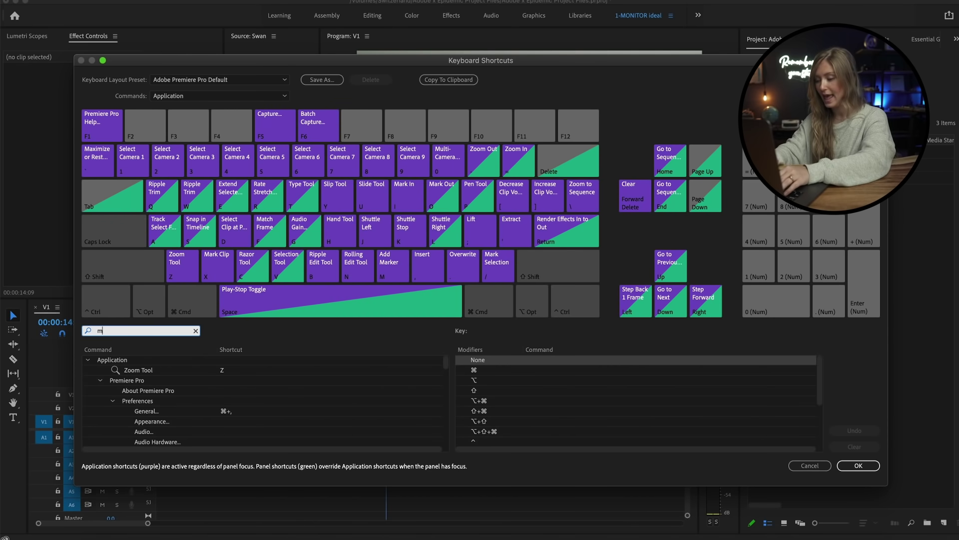
{"action": "key", "text": "BackSpace"}
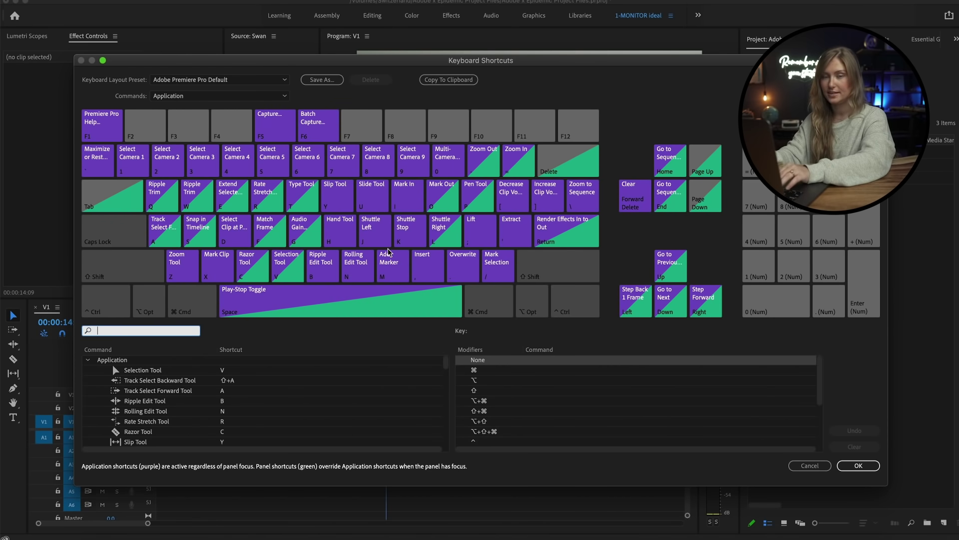
{"action": "type", "text": "add edit"}
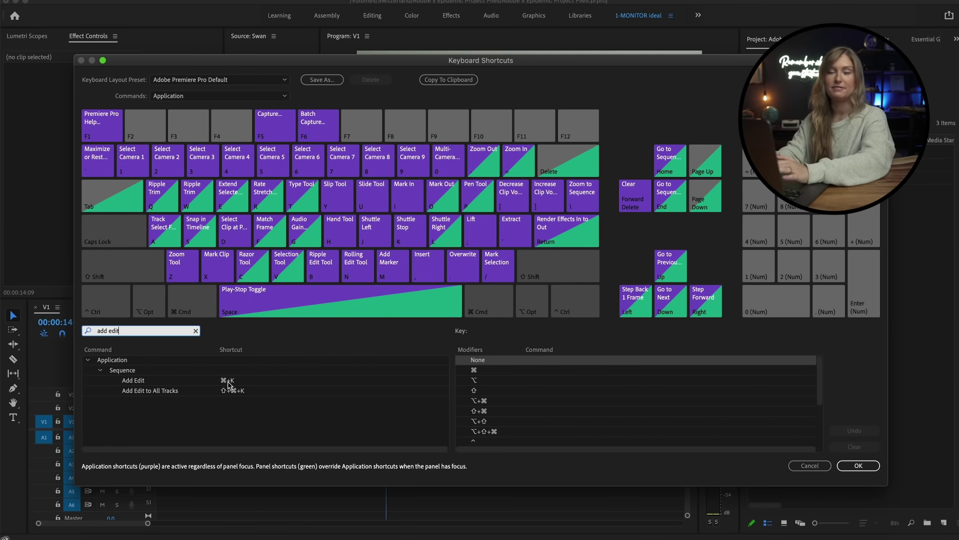
{"action": "left_click", "coordinate": [228, 383]}
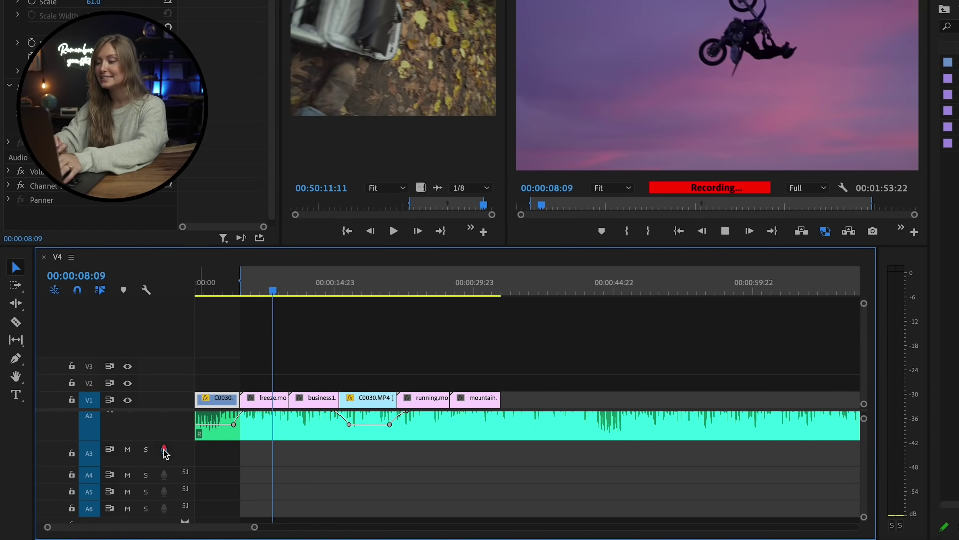
Stop the voiceover recording on A3, leaving a clip ending at 00:00:11:01
{"action": "left_click", "coordinate": [164, 450]}
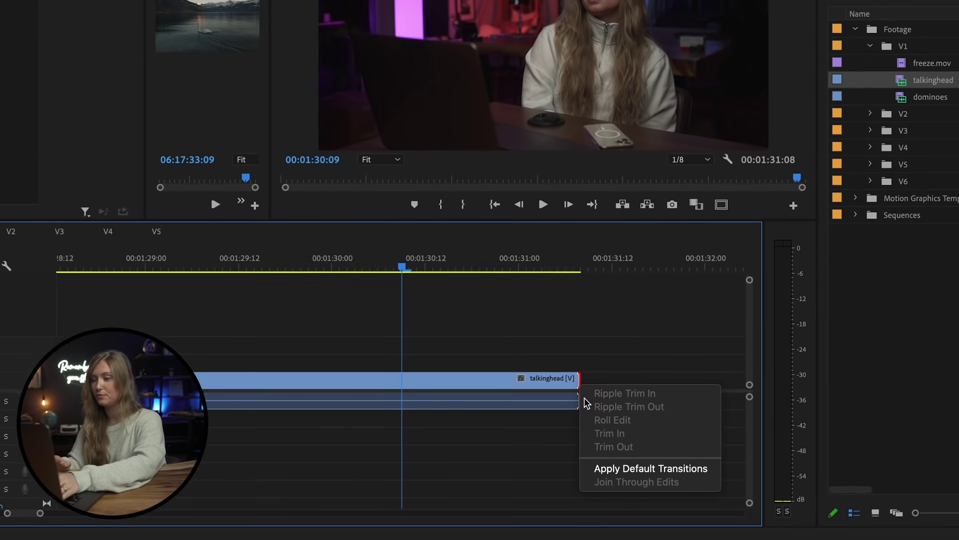
Apply default transitions to the talkinghead clip's end: Dip to Black and Constant Power
{"action": "left_click", "coordinate": [604, 468]}
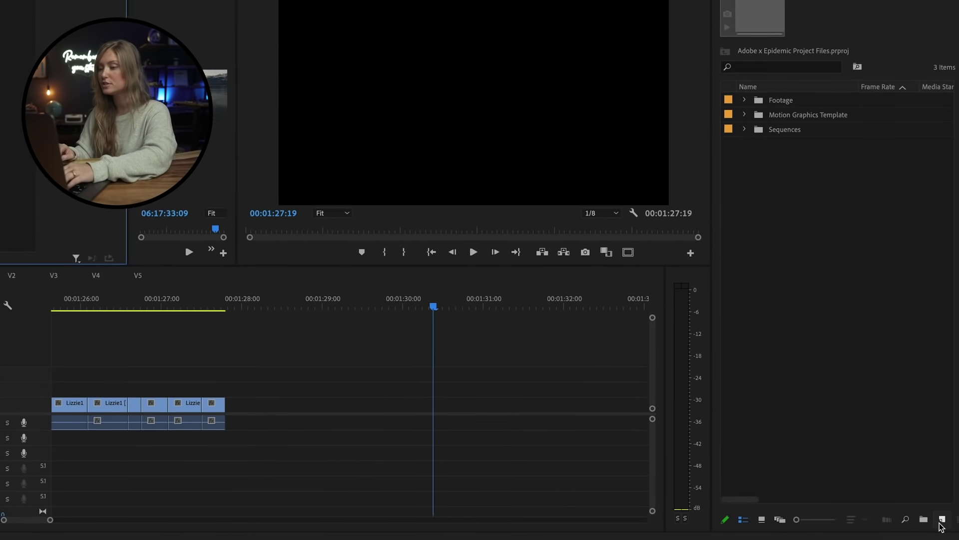
Create a new 3840×2160, 23.976 fps Adjustment Layer from the Project panel's New Item menu
{"action": "left_click", "coordinate": [936, 520]}
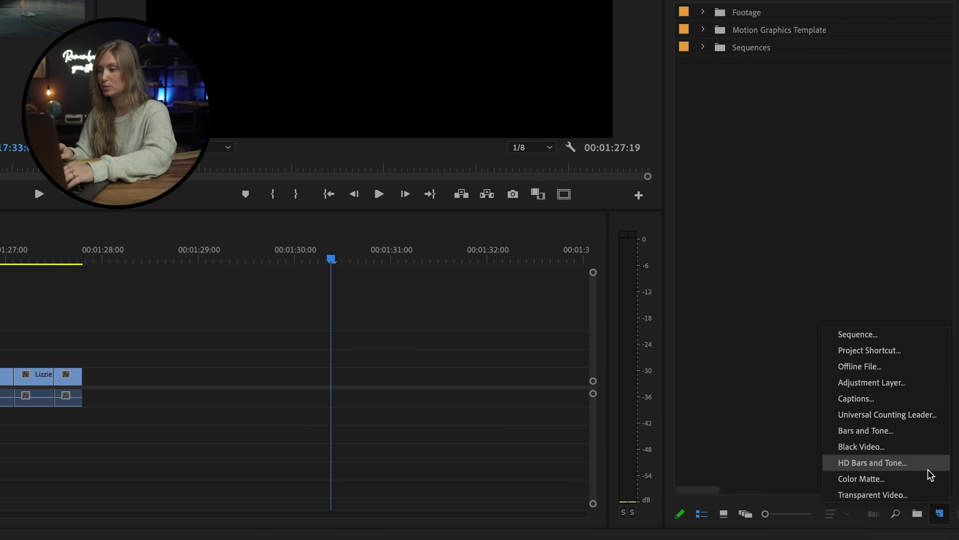
{"action": "left_click", "coordinate": [894, 383]}
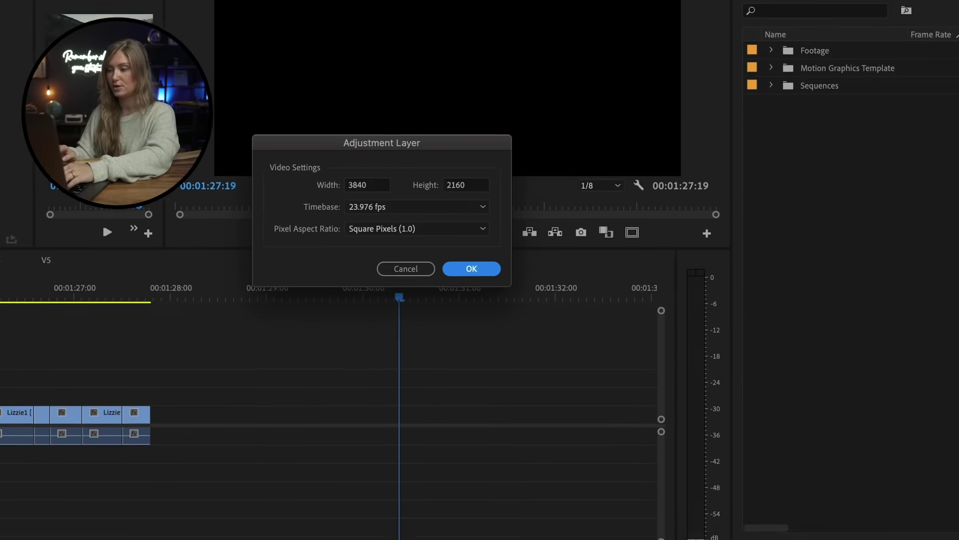
{"action": "left_click", "coordinate": [471, 268]}
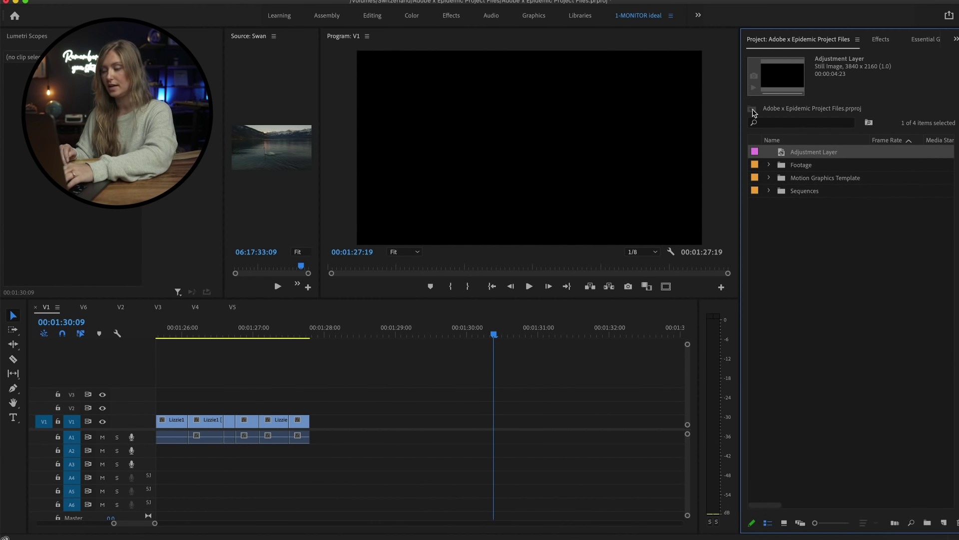
Place the Adjustment Layer on V2 and trim it to span the Lizzie1 clips below
{"action": "left_click_drag", "start_coordinate": [328, 316], "coordinate": [266, 412]}
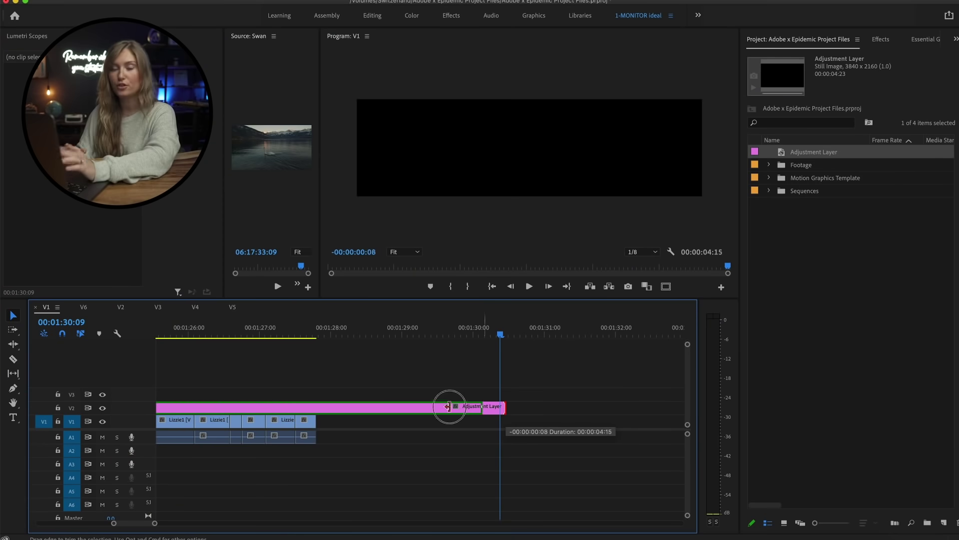
{"action": "left_click_drag", "start_coordinate": [449, 404], "coordinate": [316, 407]}
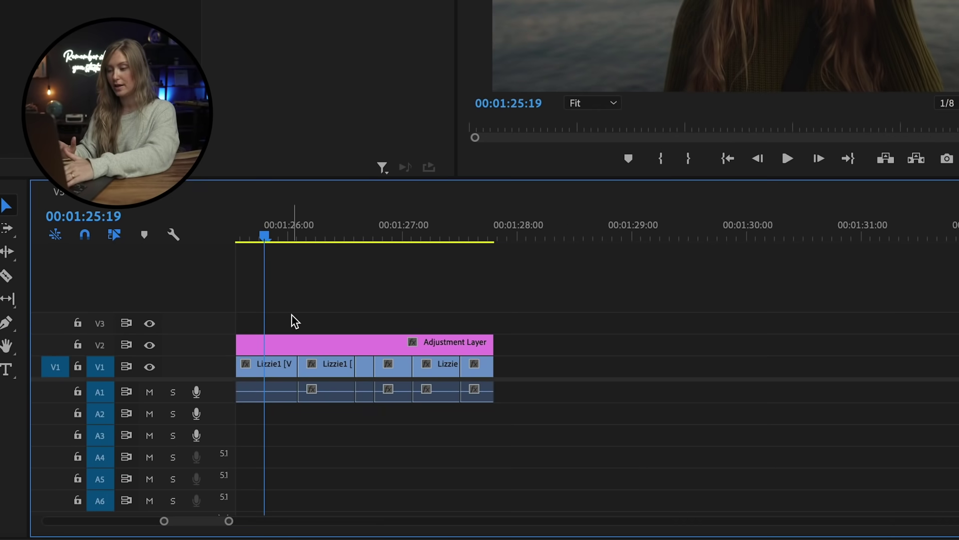
Add a marker at the playhead position, 00:01:25:19, with M
{"action": "key", "text": "m"}
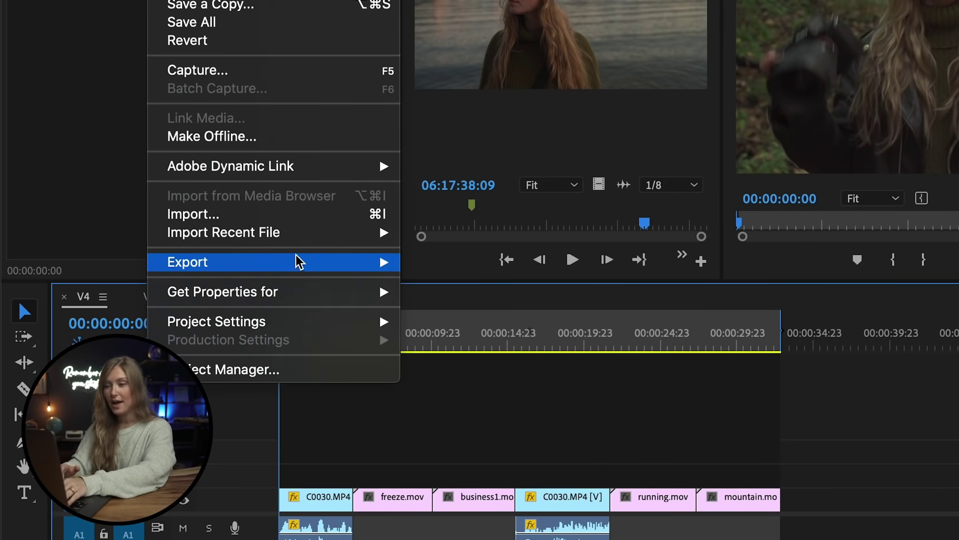
Queue the V4 sequence in Media Encoder as an H.264 V4.mp4 export
{"action": "mouse_move", "coordinate": [335, 266]}
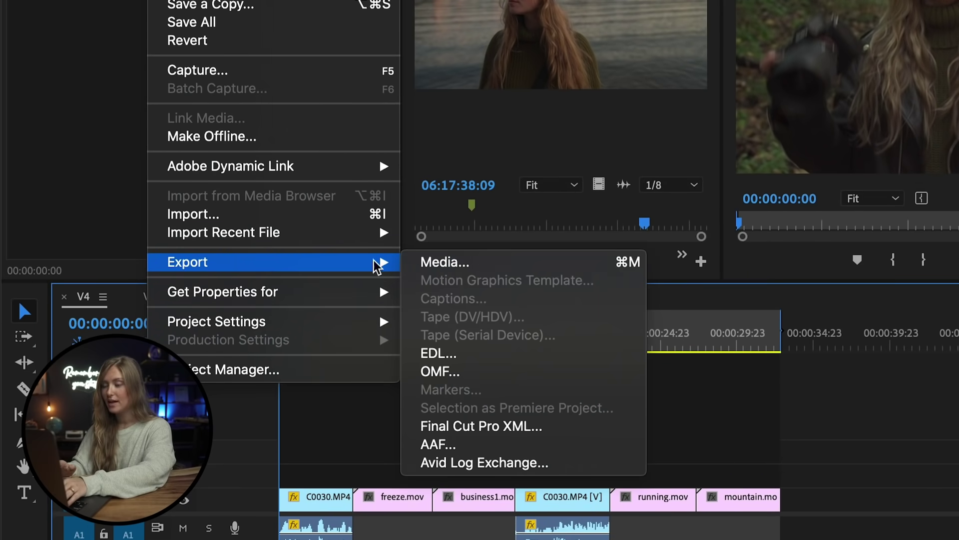
{"action": "left_click", "coordinate": [391, 275]}
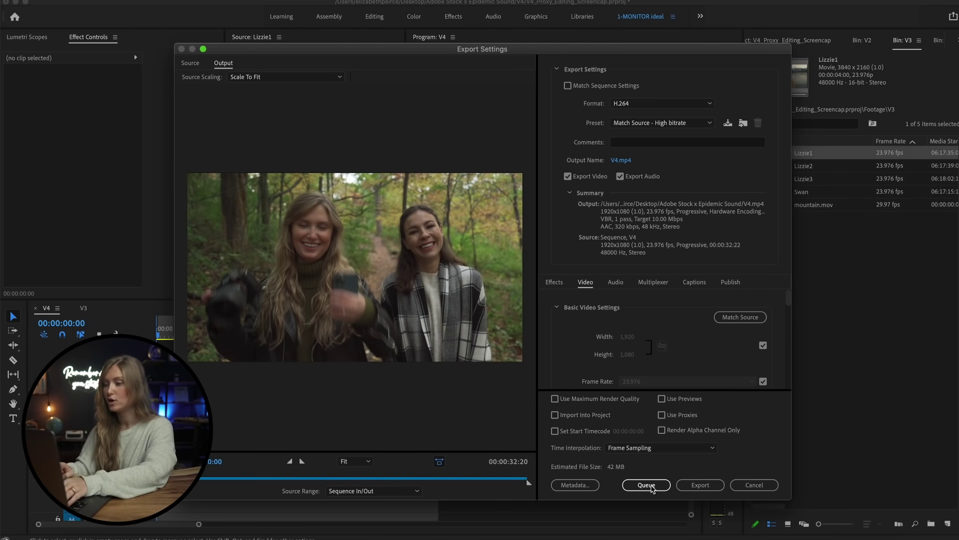
{"action": "left_click", "coordinate": [646, 484]}
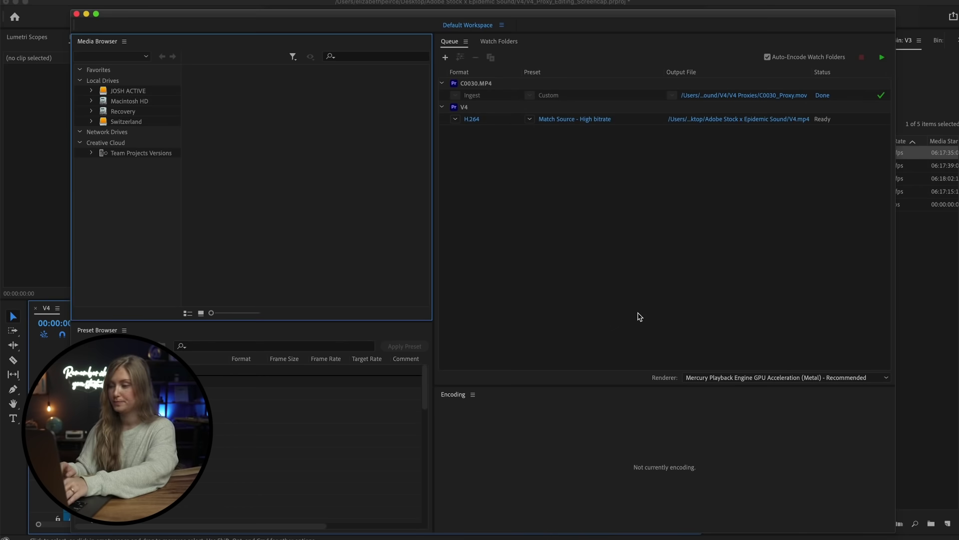
Start the Media Encoder queue to begin encoding V4.mp4
{"action": "left_click", "coordinate": [882, 57]}
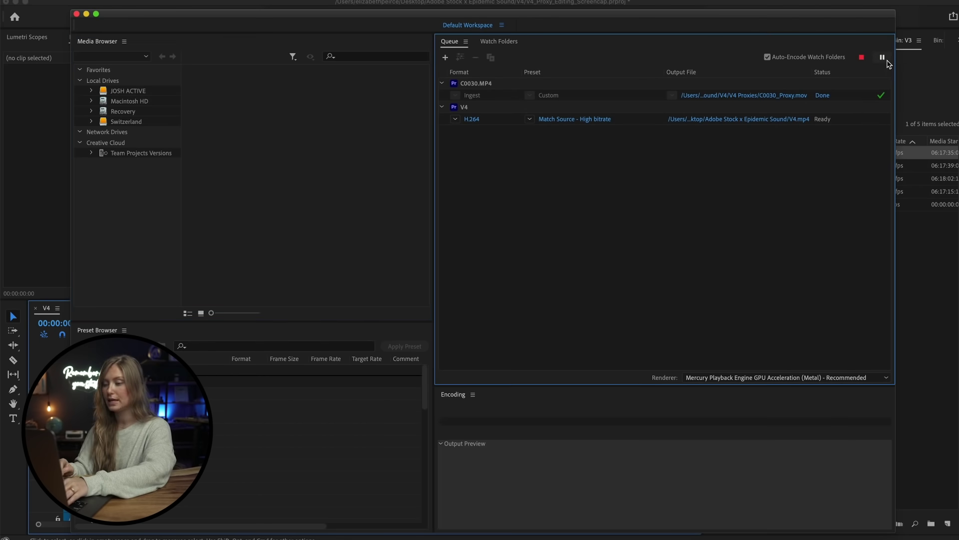